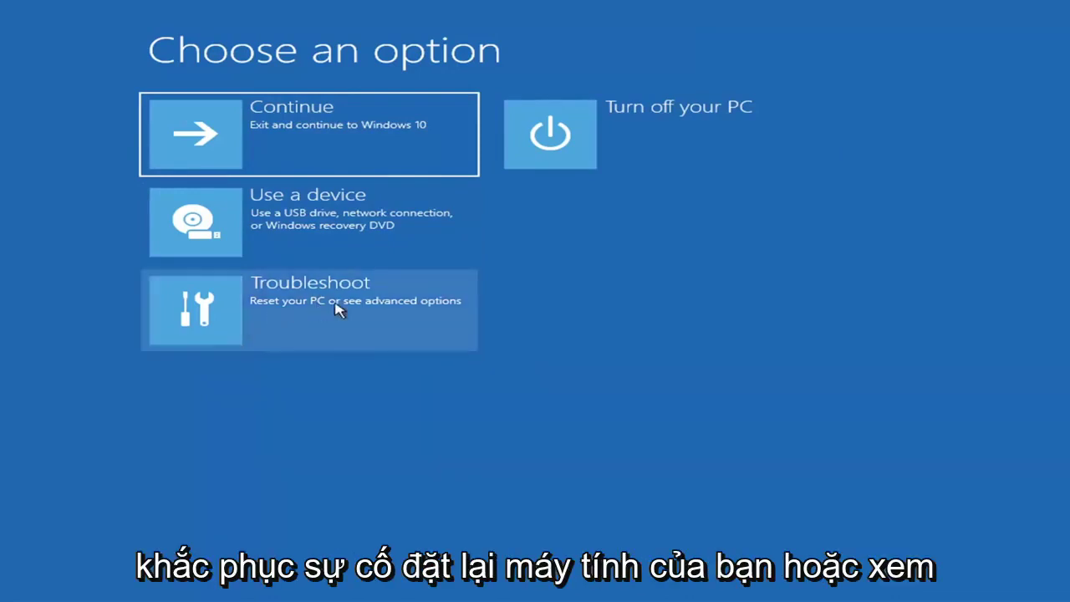
# Step: Run Startup Repair from the advanced troubleshooting options
pyautogui.click(400, 318)
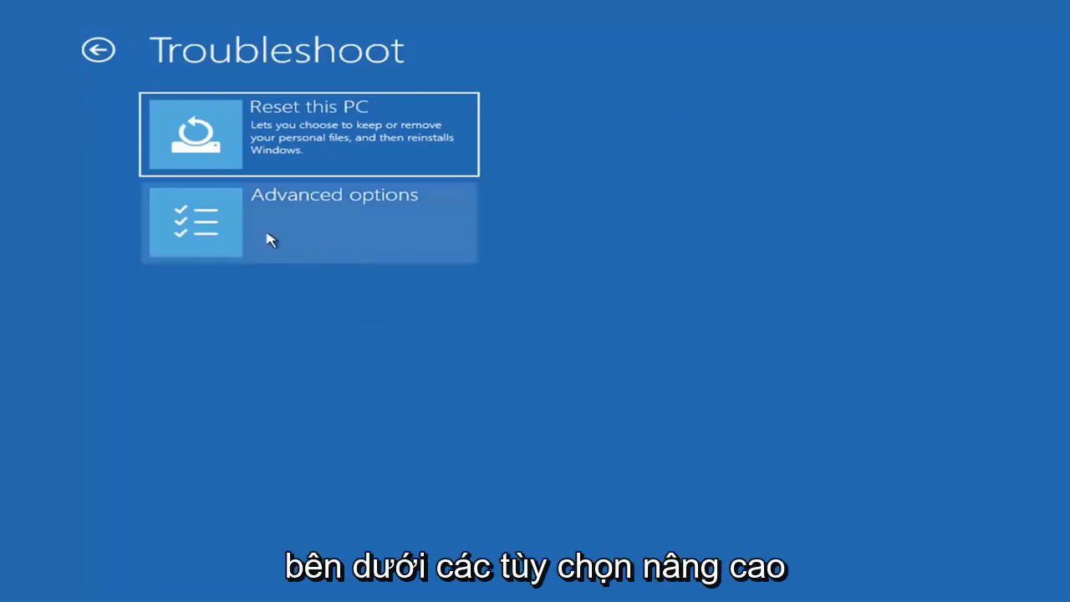
pyautogui.click(334, 227)
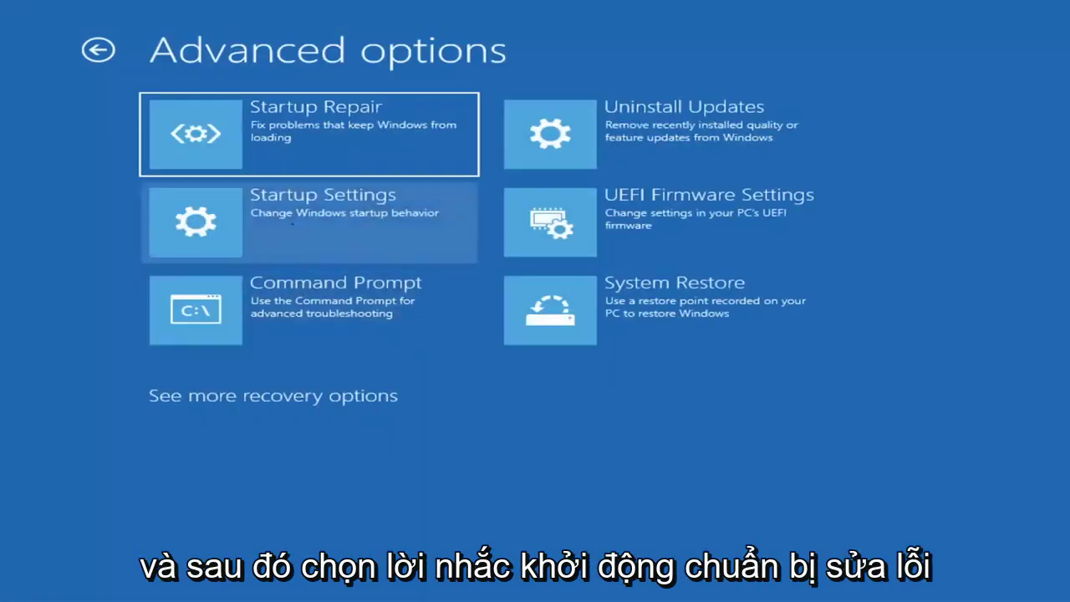
pyautogui.click(285, 149)
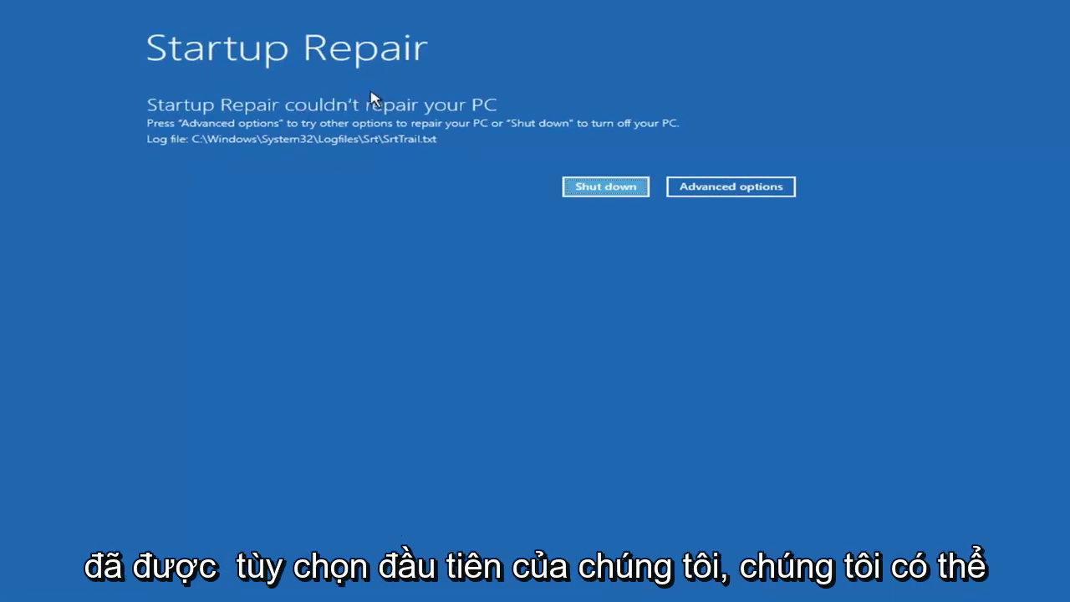
# Step: Return to the advanced troubleshooting options and review the Startup Settings and Uninstall Updates choices without applying any
pyautogui.click(747, 186)
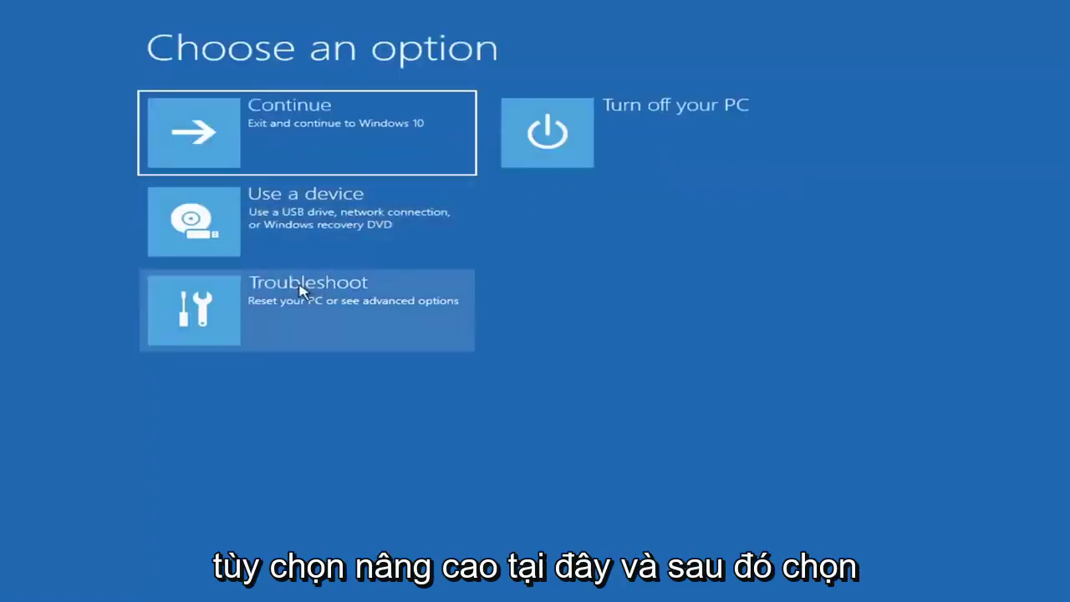
pyautogui.click(270, 320)
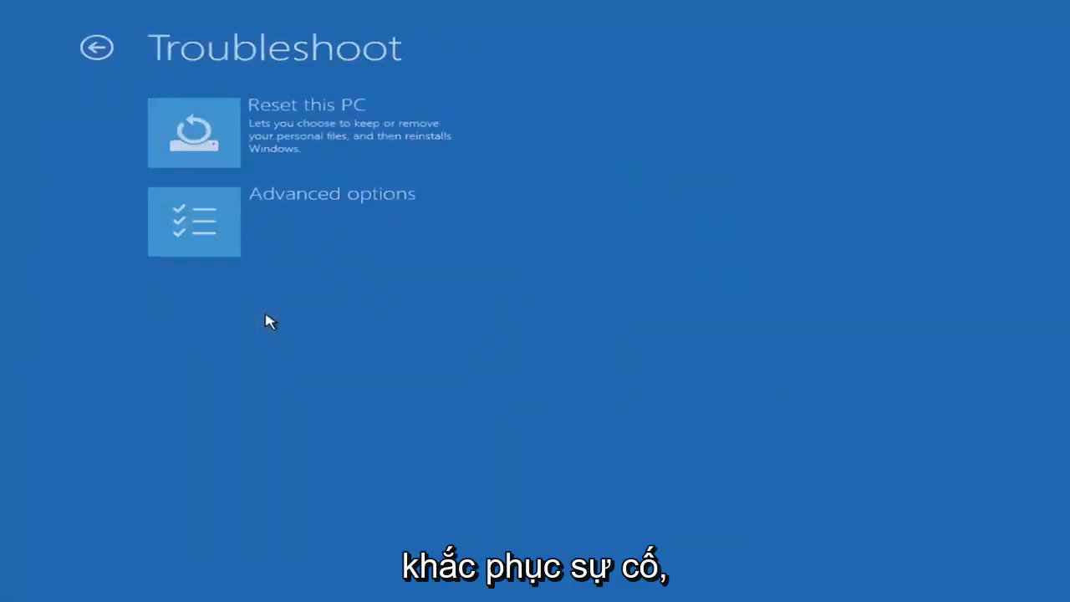
pyautogui.click(279, 234)
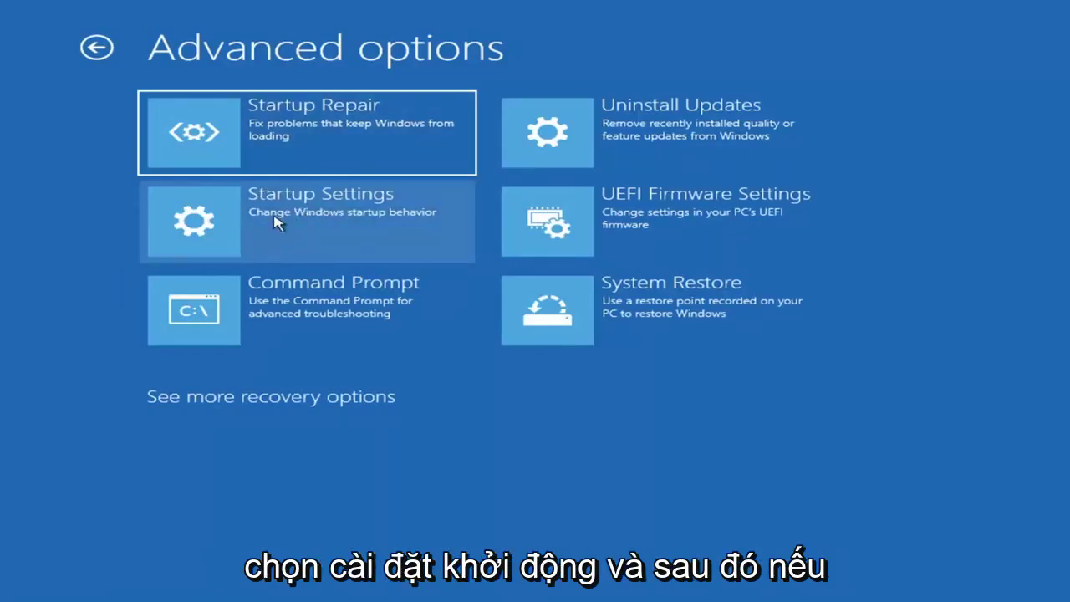
pyautogui.click(275, 219)
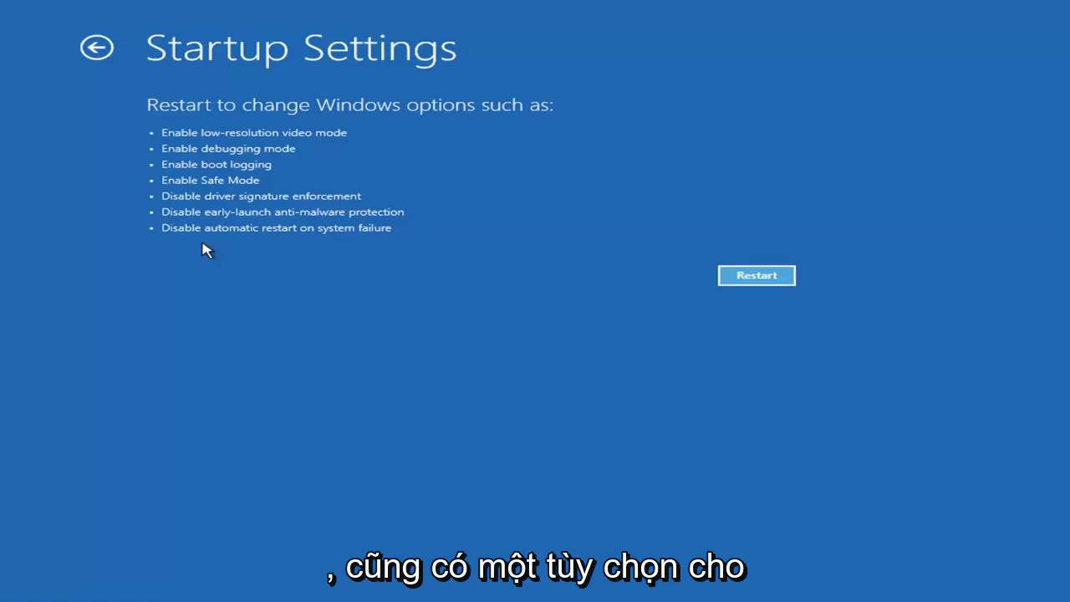
pyautogui.click(92, 48)
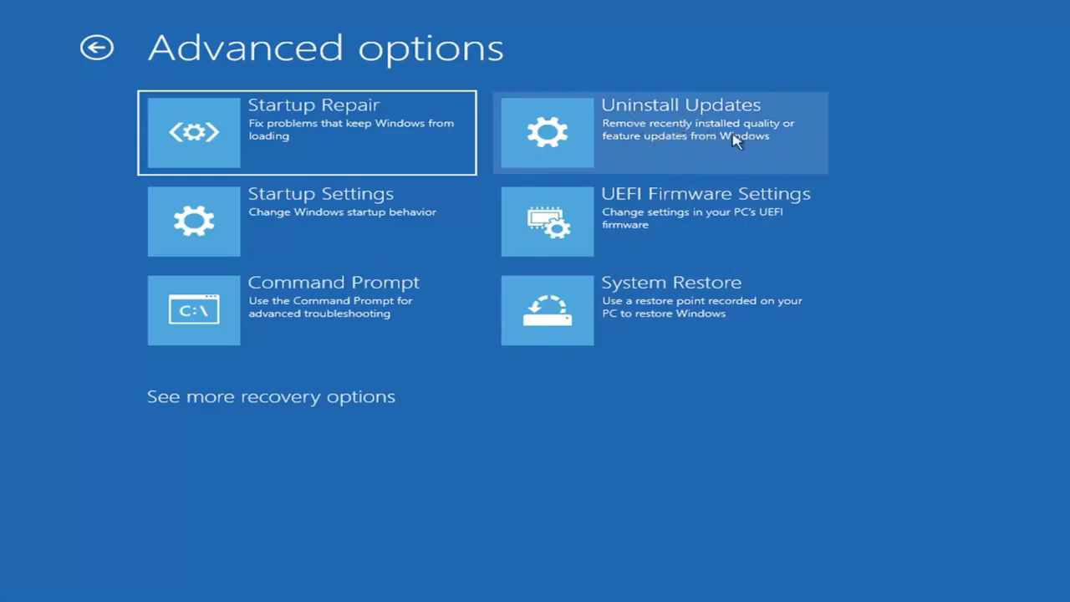
pyautogui.click(627, 138)
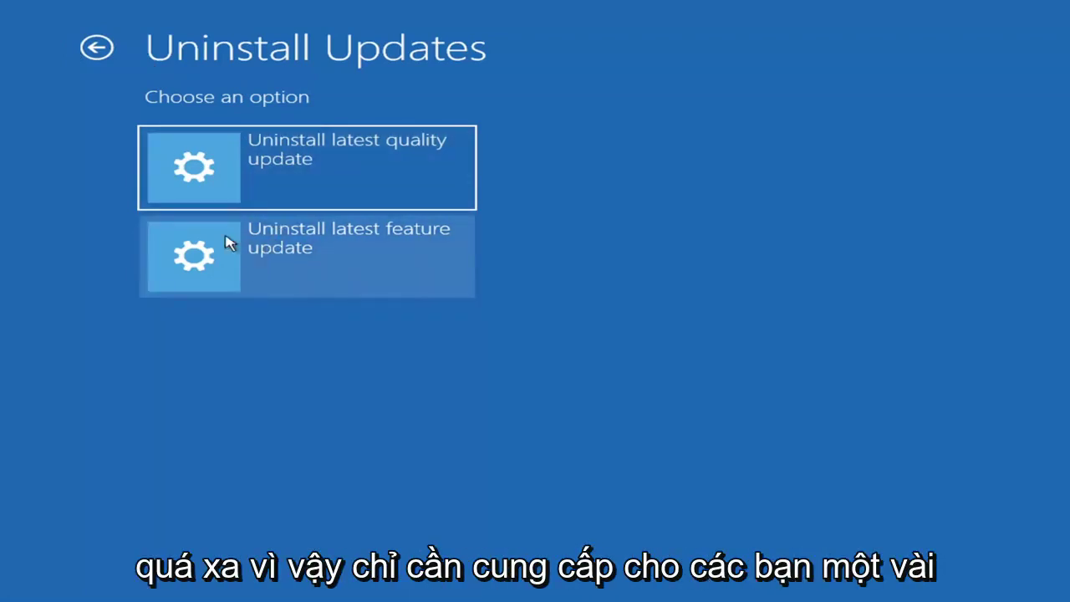
pyautogui.click(97, 48)
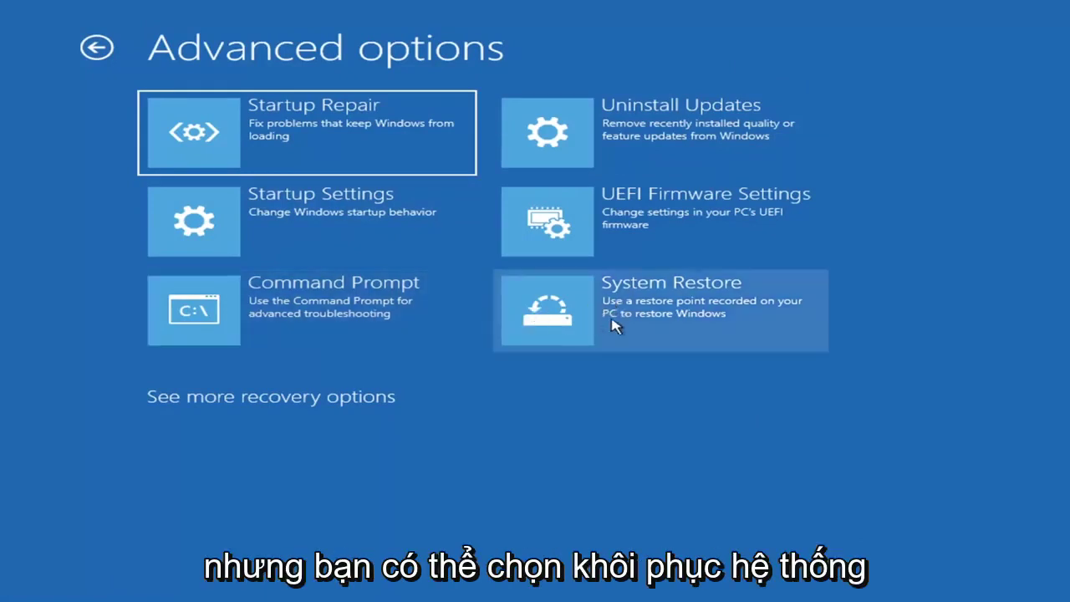
# Step: Restore the system to the 7/9/2021 12:37:05 PM "Before Updates" restore point, restart the computer and dismiss the completion notice
pyautogui.click(669, 329)
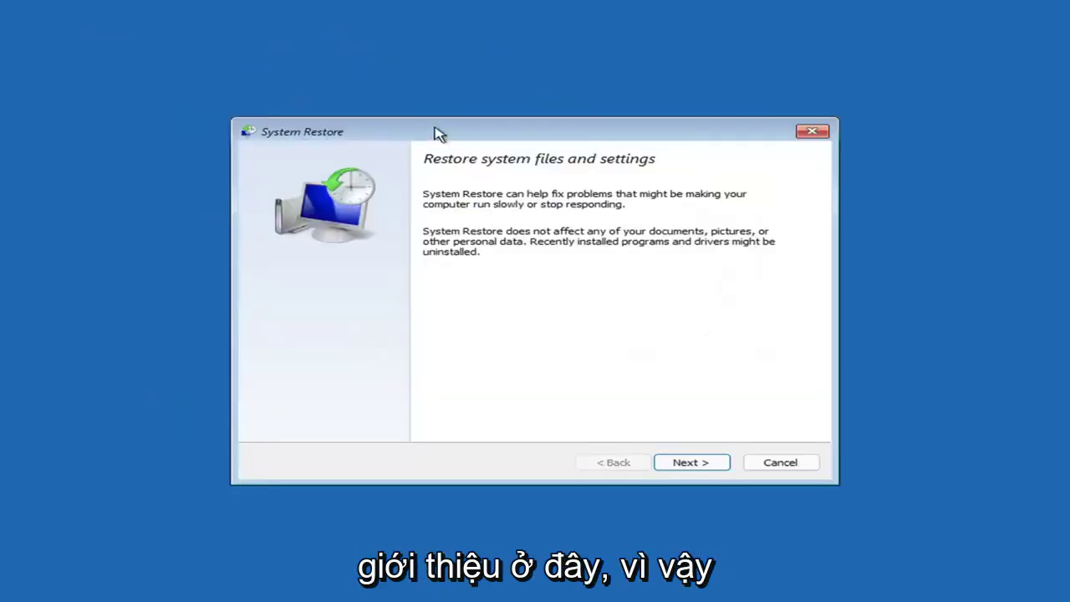
pyautogui.click(682, 462)
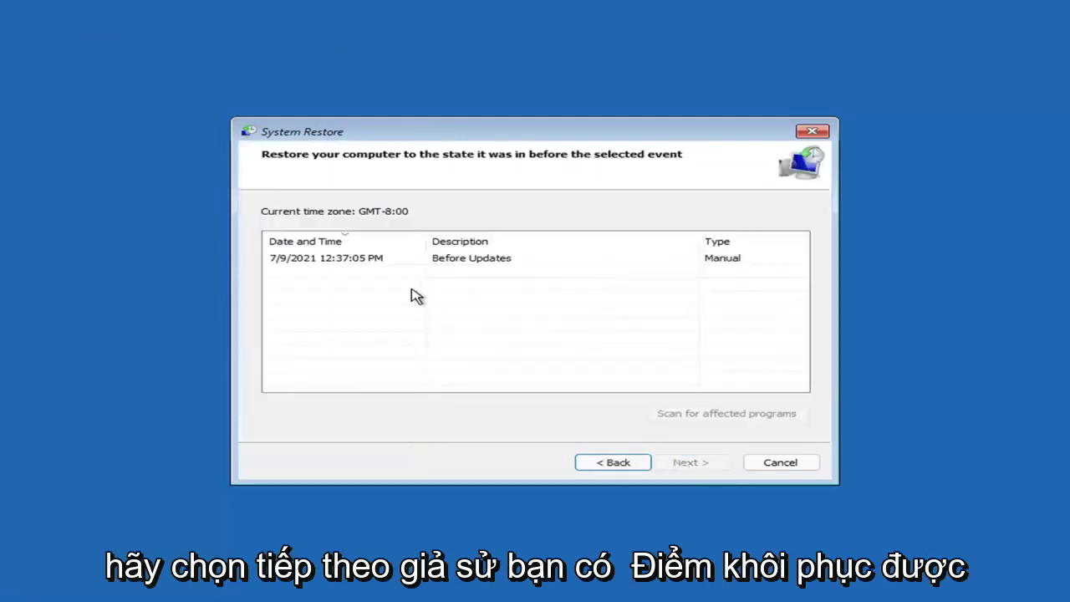
pyautogui.click(331, 264)
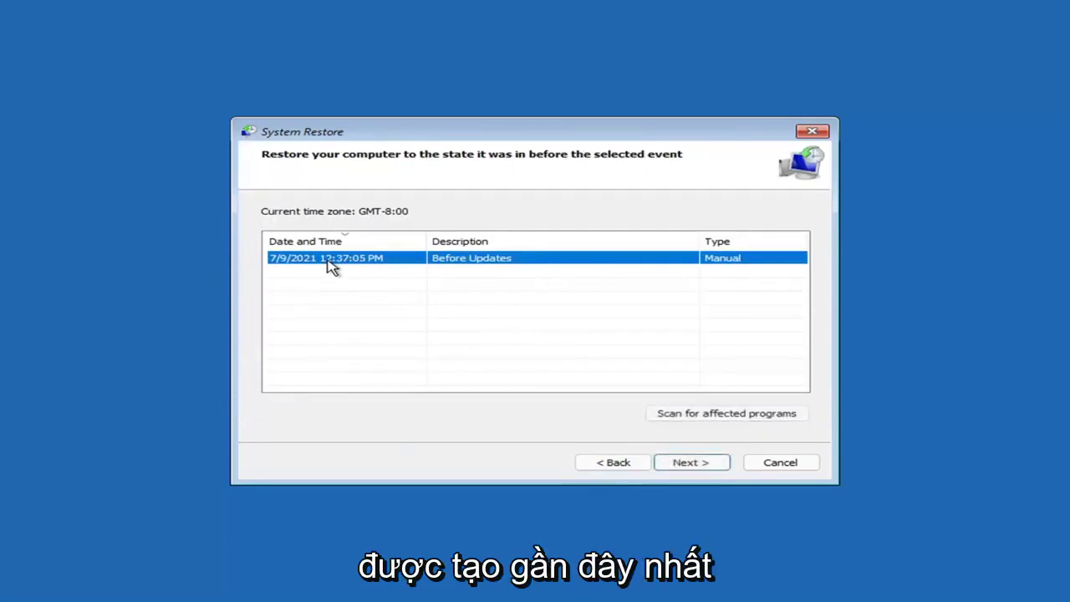
pyautogui.click(705, 469)
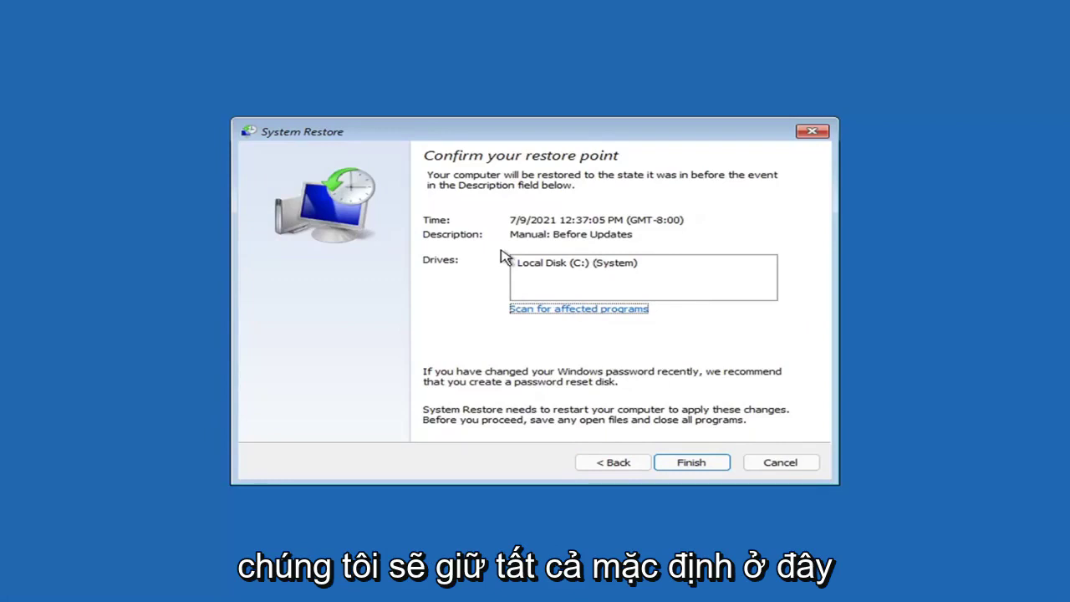
pyautogui.click(691, 469)
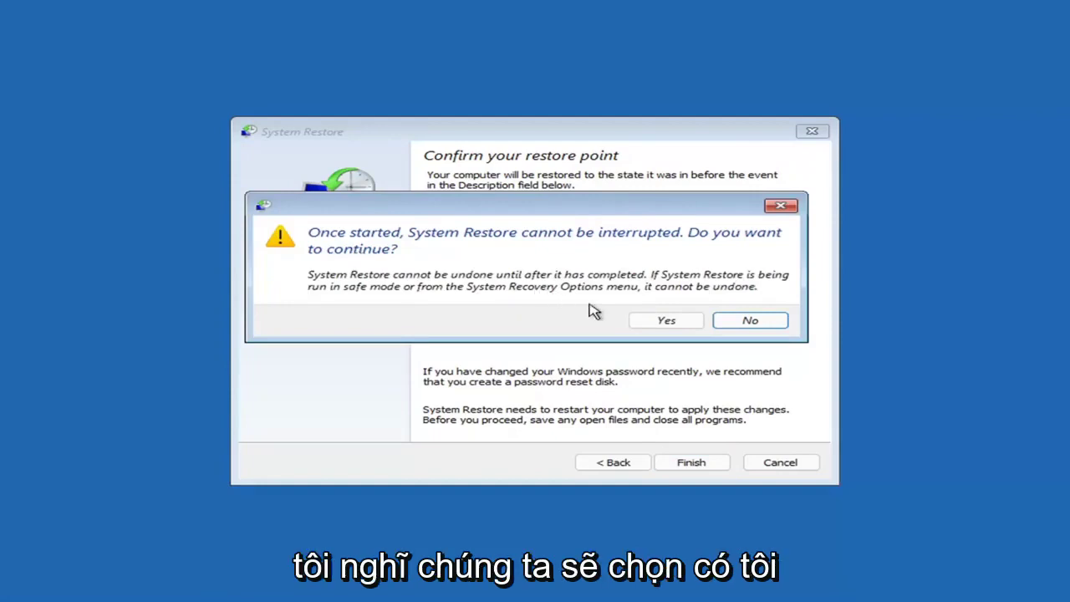
pyautogui.click(669, 325)
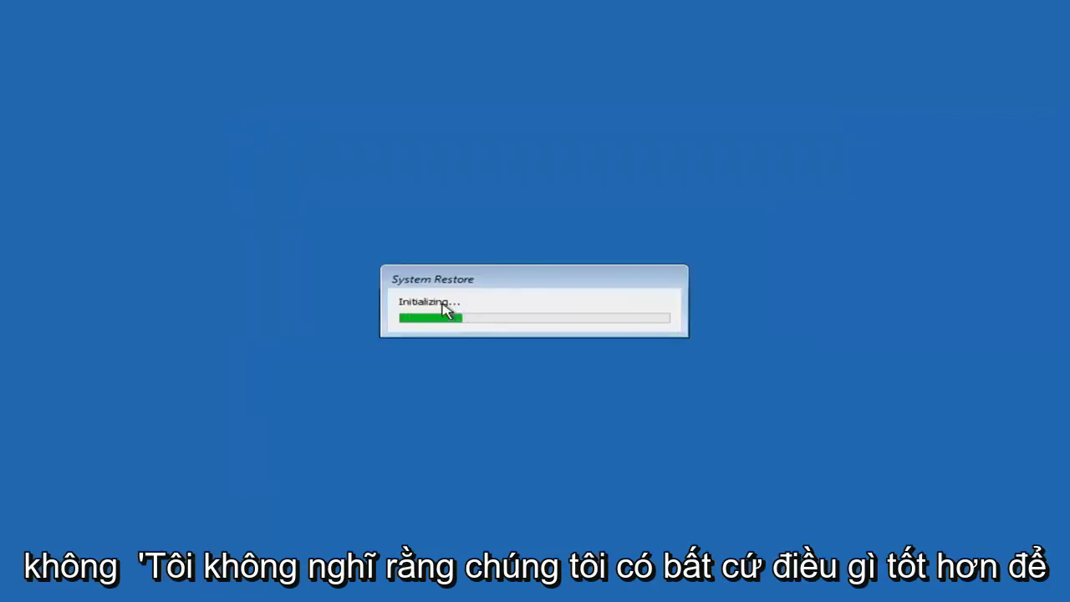
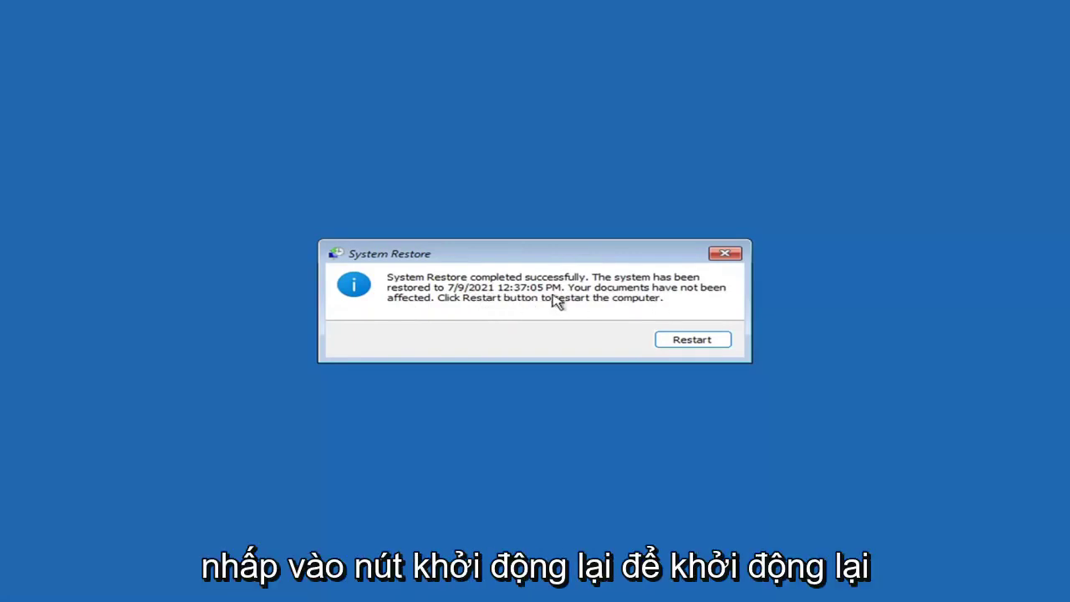
pyautogui.click(683, 339)
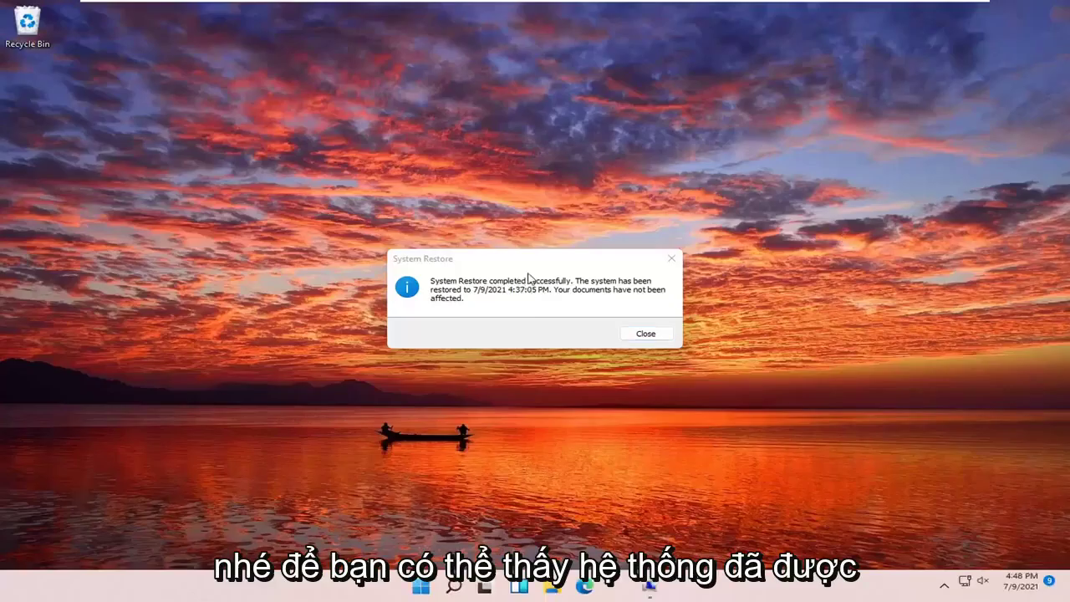
pyautogui.click(672, 258)
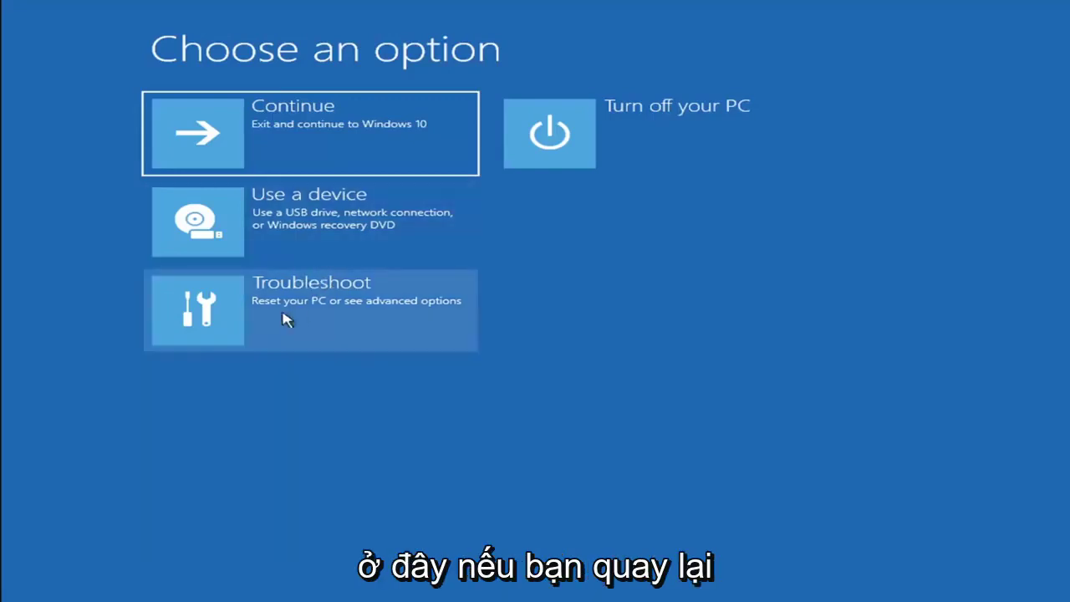
# Step: Review the Reset this PC choices for keeping or removing files, and return to the main recovery options
pyautogui.click(316, 320)
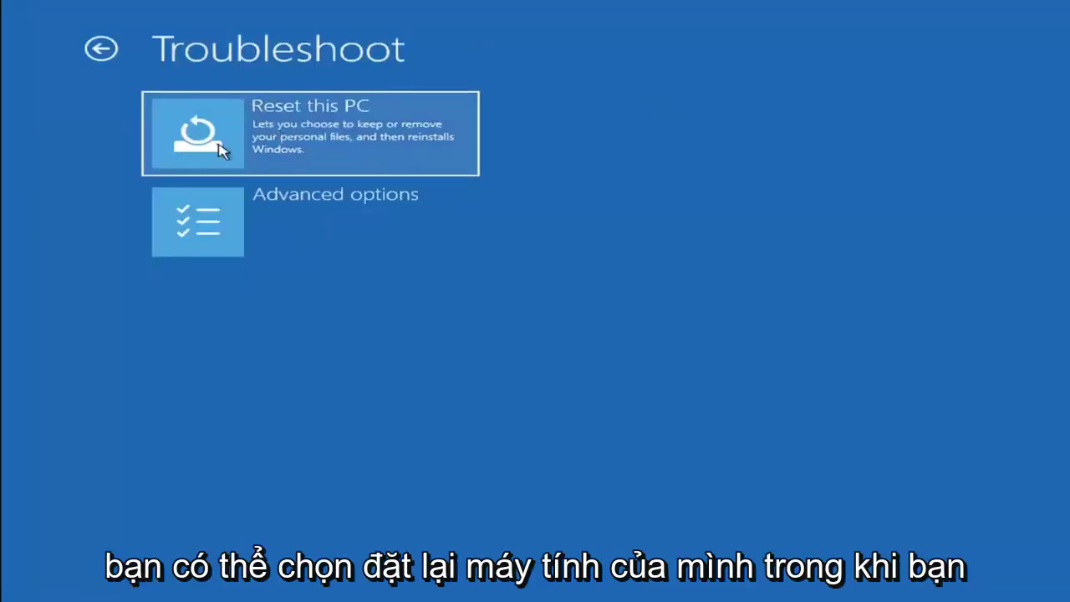
pyautogui.click(353, 151)
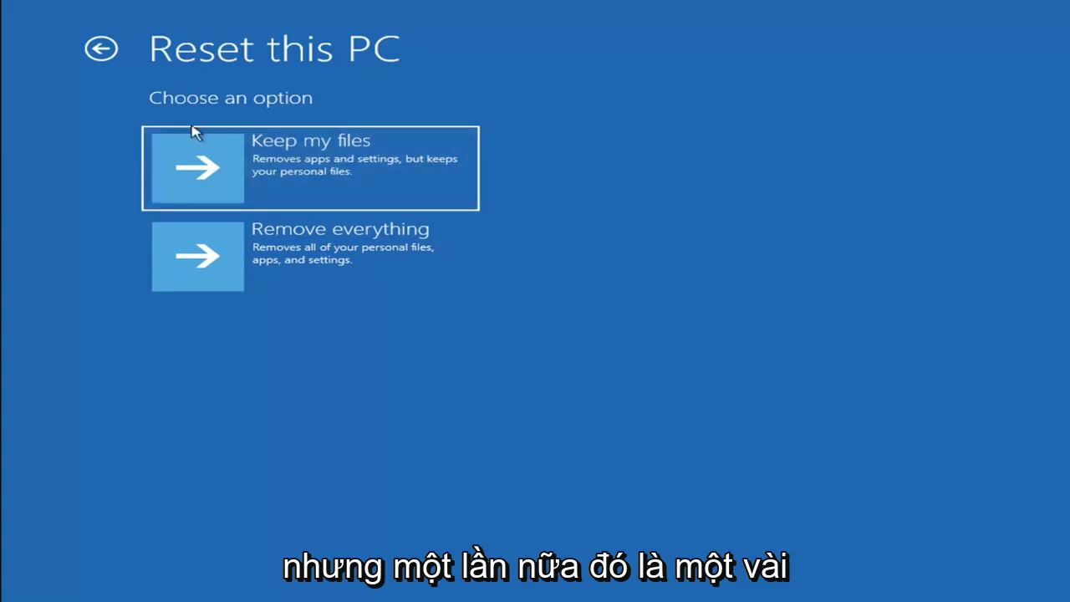
pyautogui.click(107, 50)
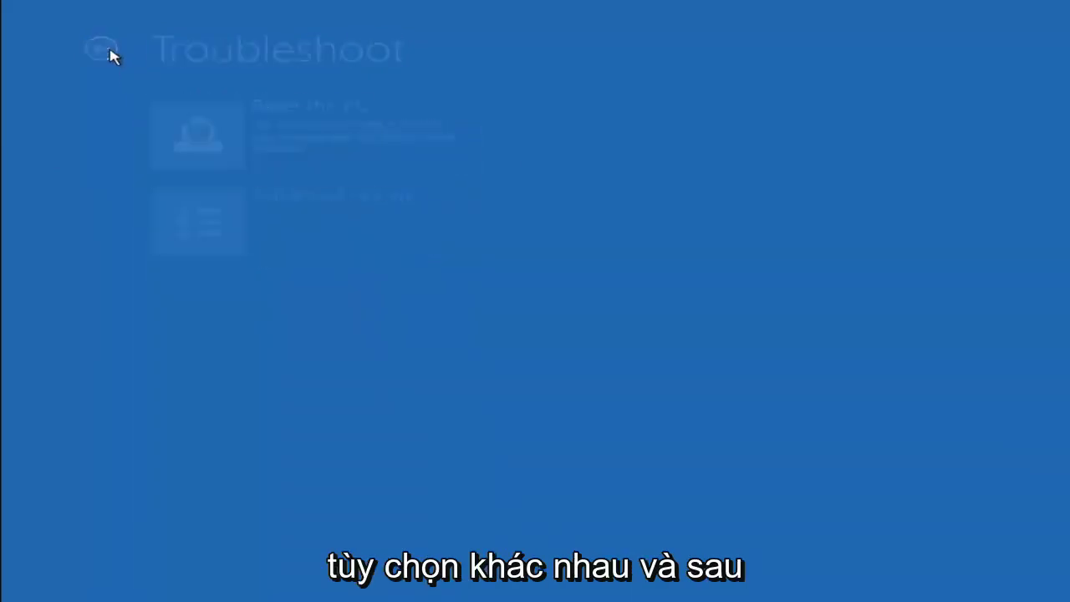
pyautogui.click(112, 53)
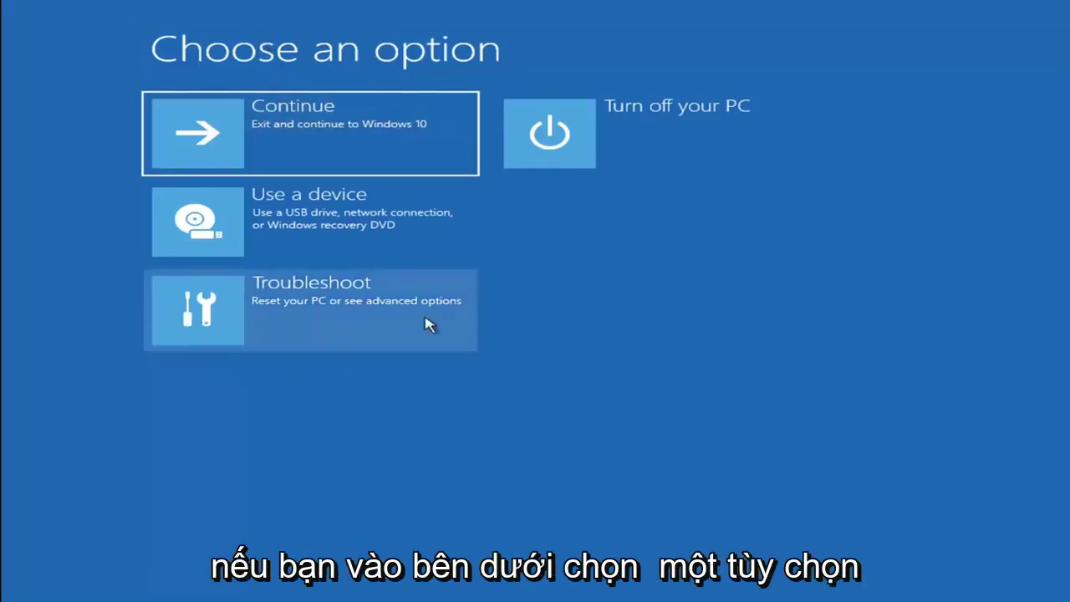
# Step: Open Command Prompt from the advanced troubleshooting options and list the contents of the C: drive
pyautogui.click(325, 312)
pyautogui.click(318, 232)
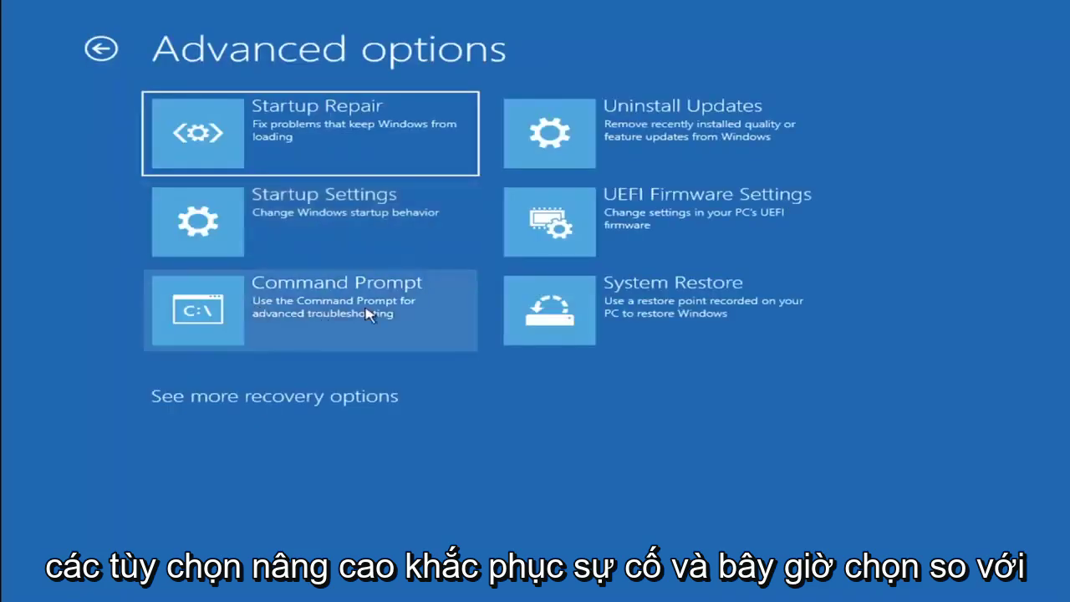
pyautogui.click(260, 314)
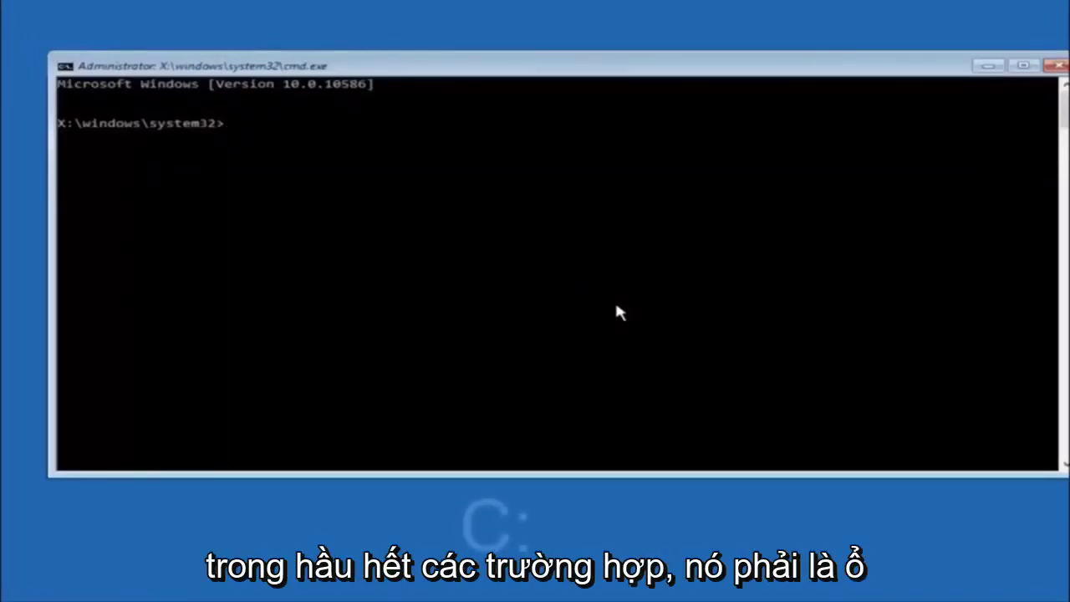
pyautogui.write('c:')
pyautogui.press('Return')
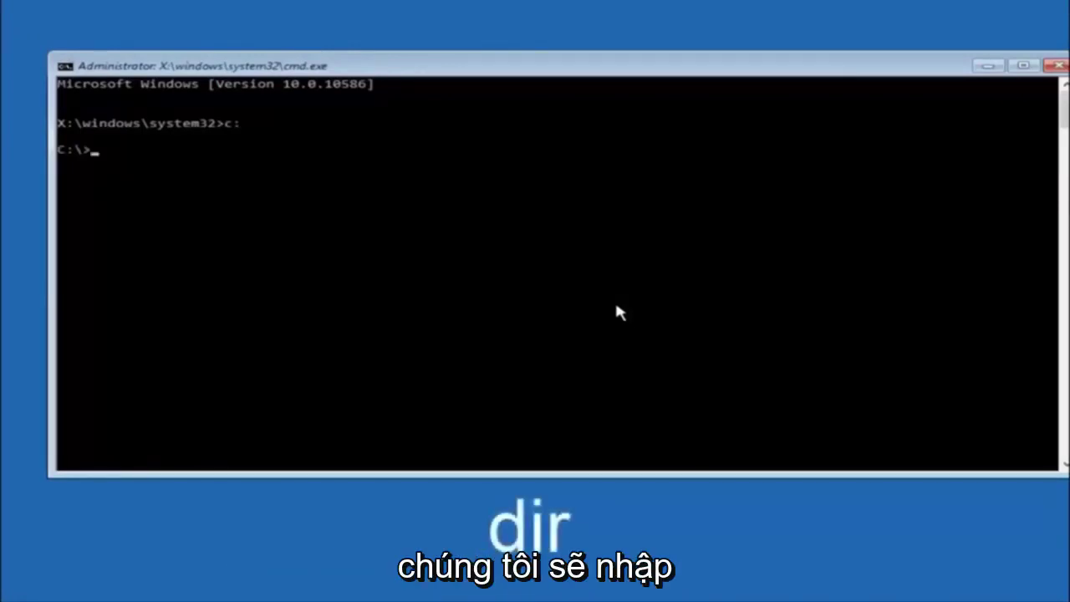
pyautogui.write('dir')
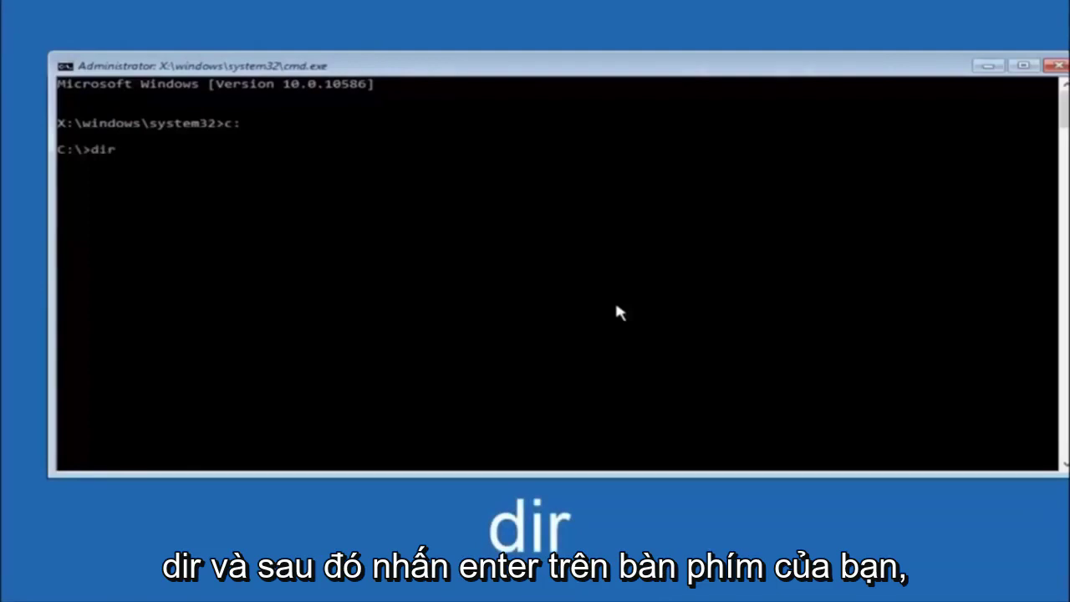
pyautogui.press('Return')
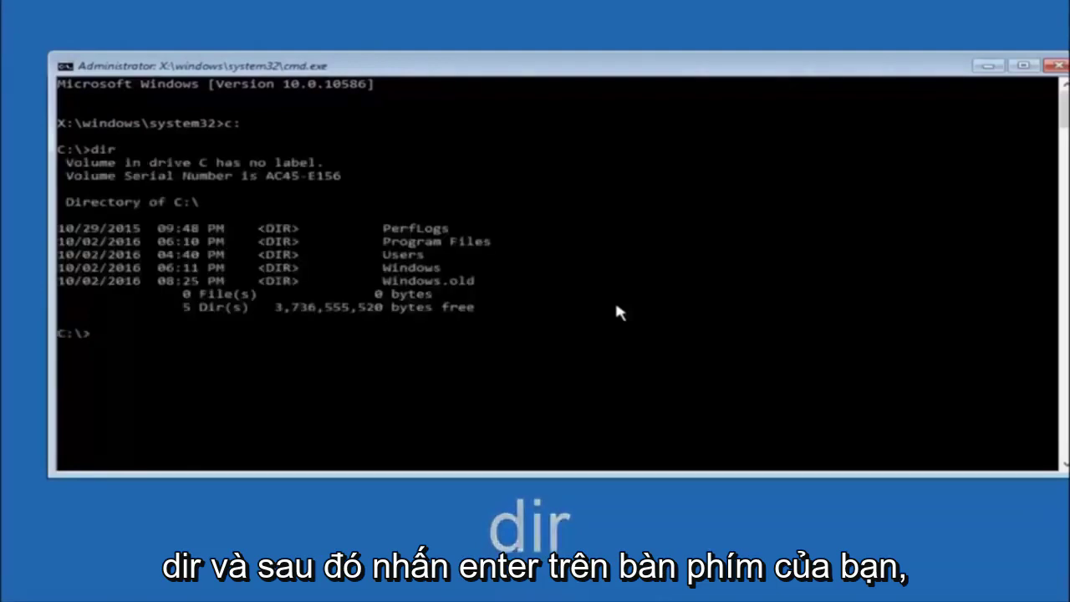
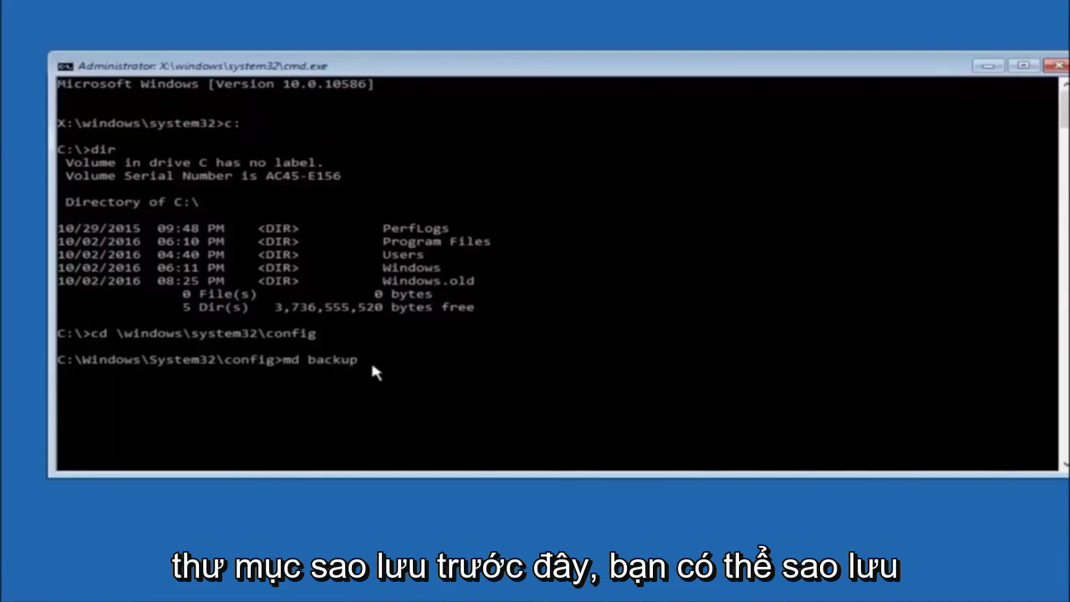
# Step: Create the backup folder in C:\Windows\System32\config and copy all config files into it with copy *.* backup
pyautogui.write('1')
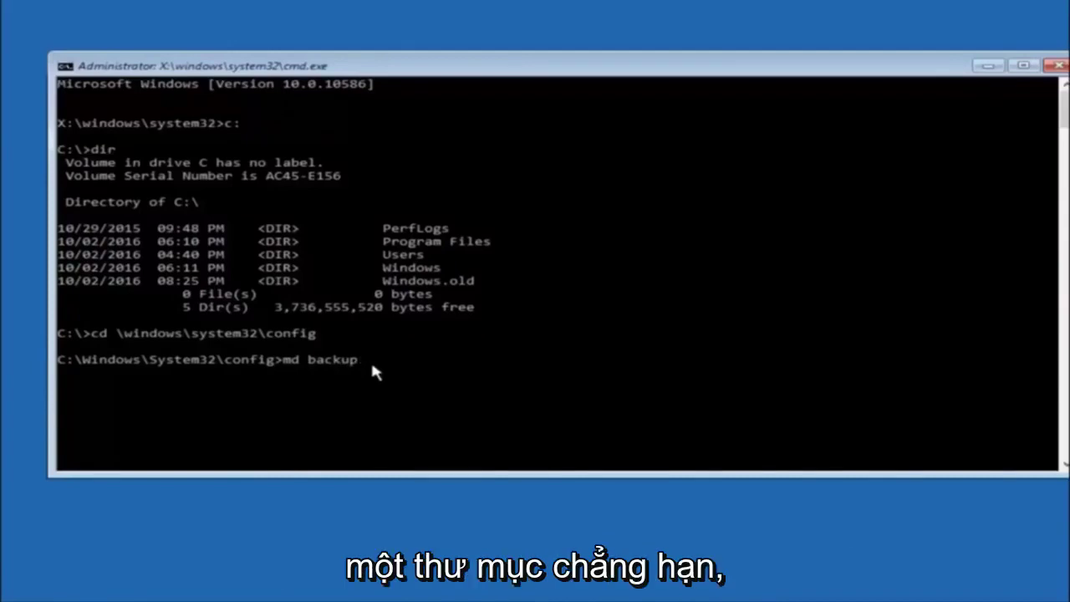
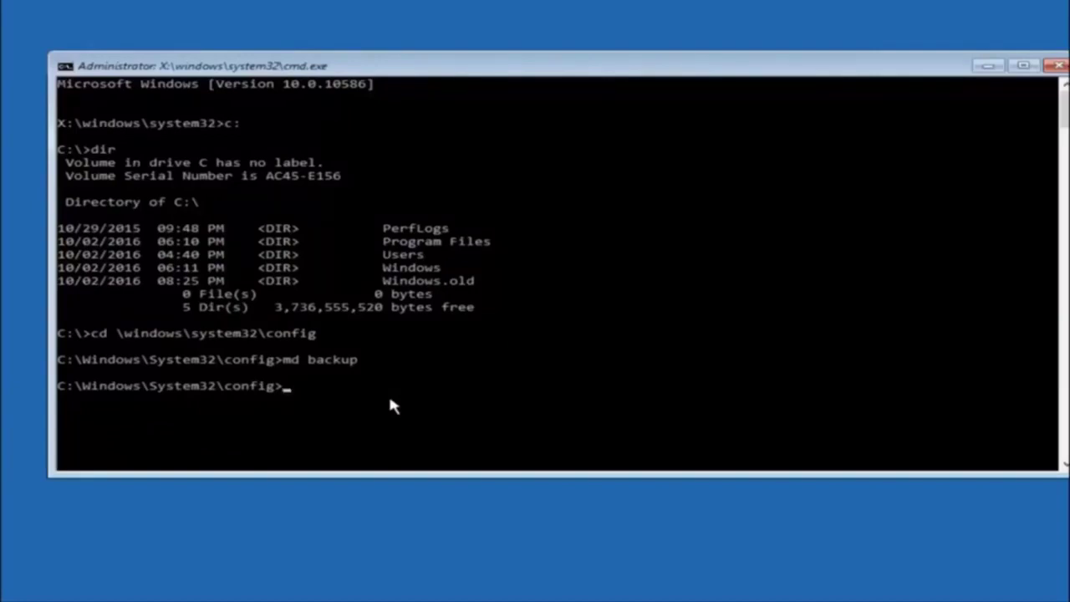
pyautogui.write('copy *.* backup')
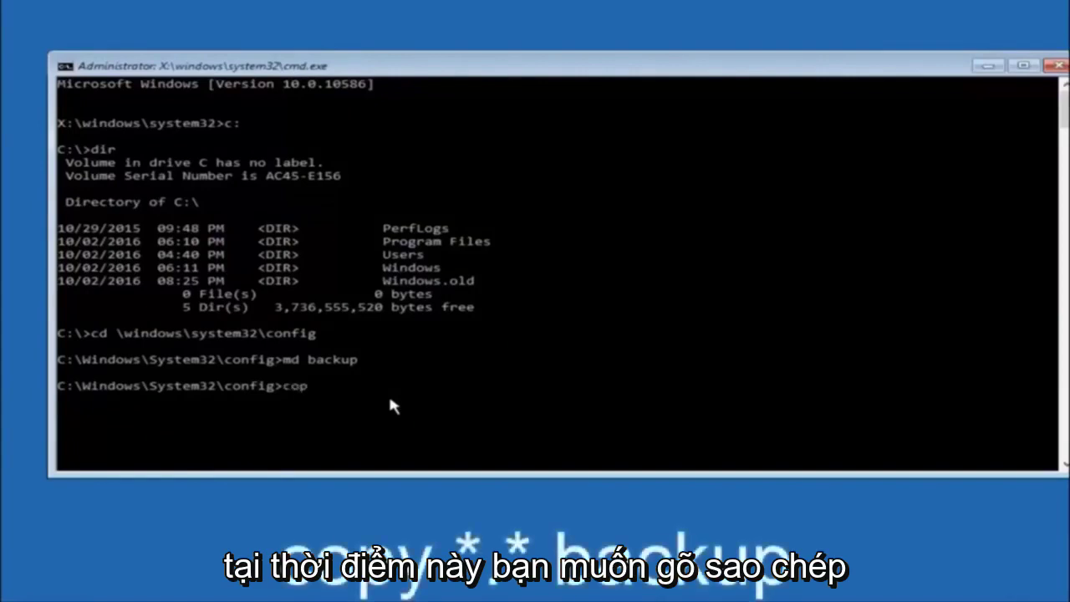
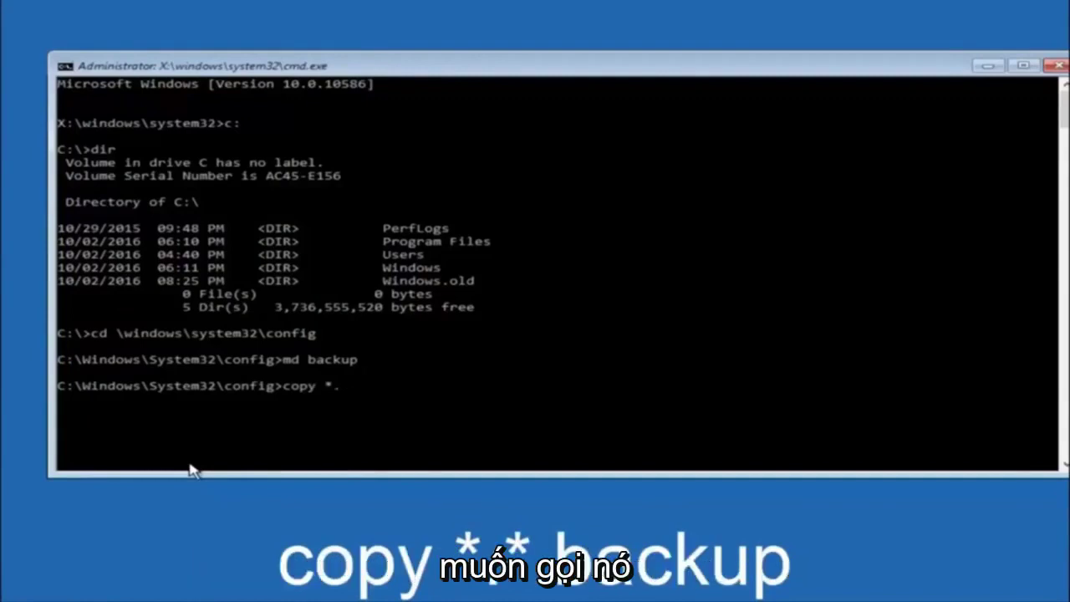
pyautogui.write('*')
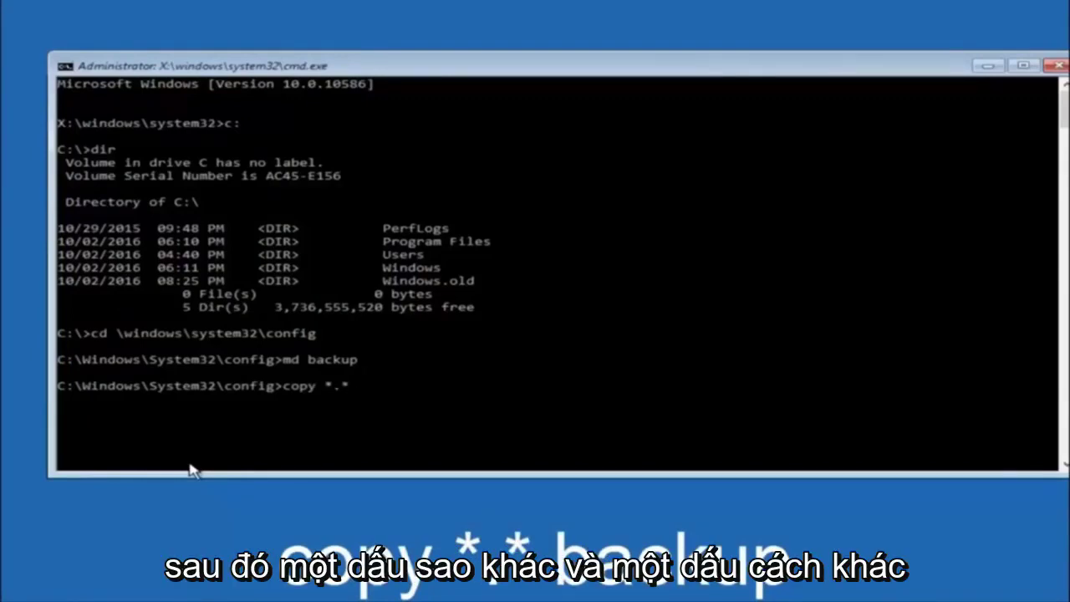
pyautogui.write('  backup')
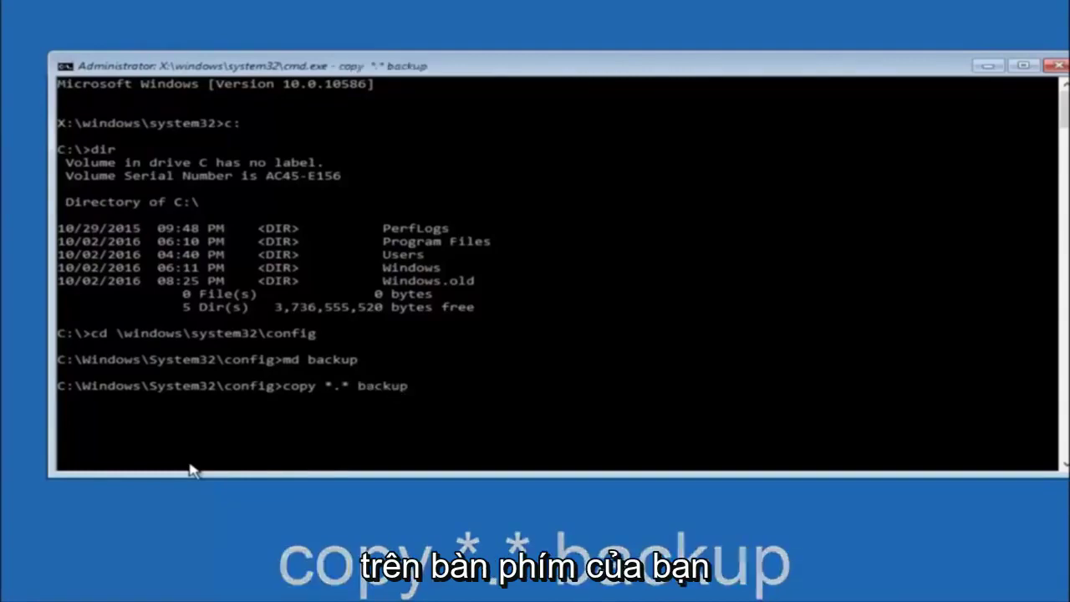
# Step: Run the entered copy *.* backup command, and list the contents of the RegBack folder using cd regback and dir
pyautogui.press('Return')
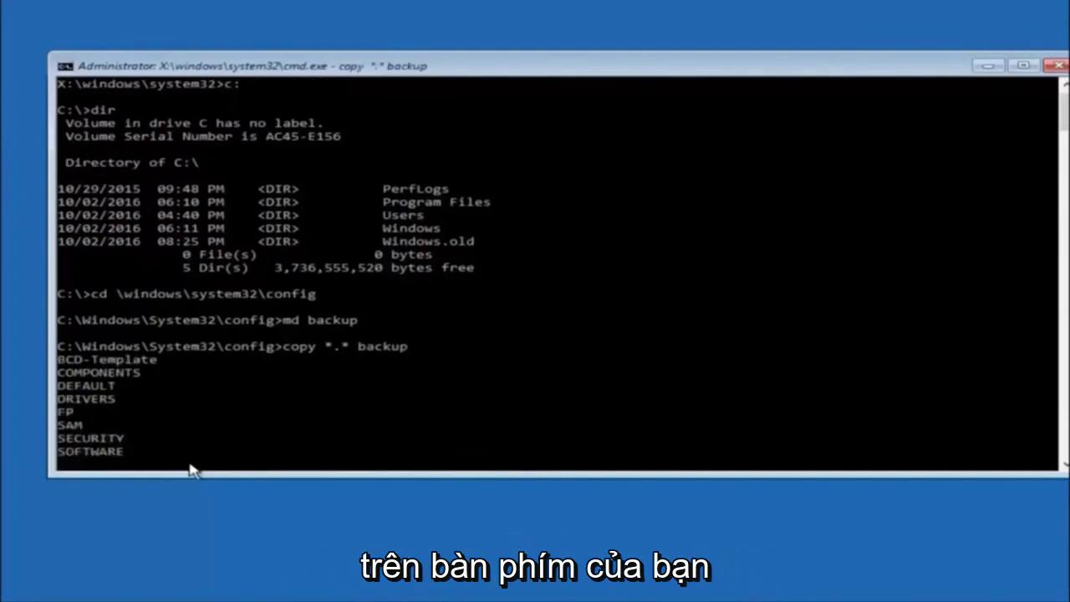
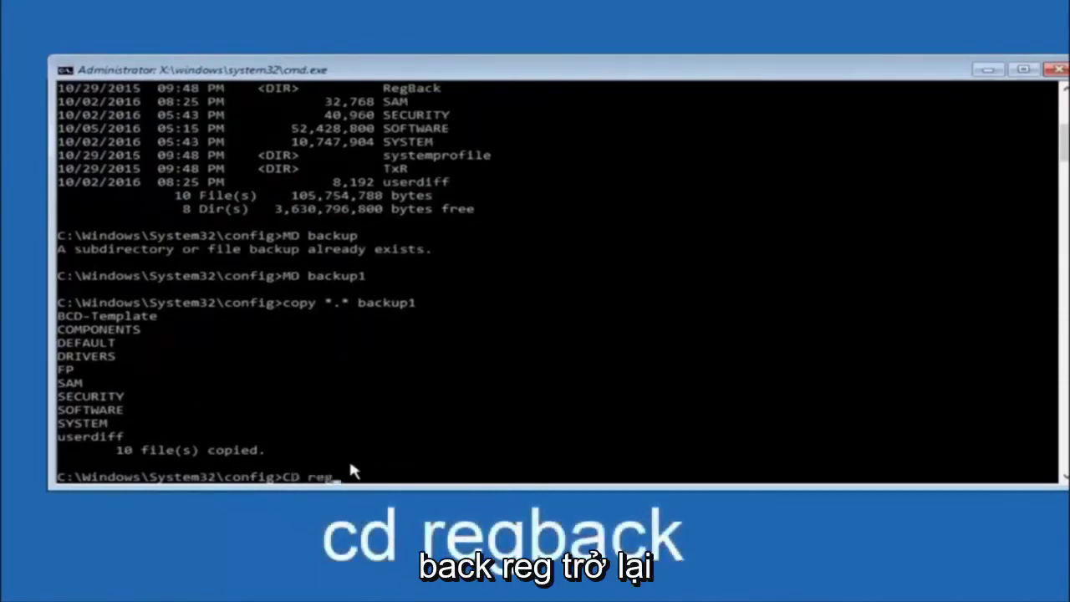
pyautogui.write('back')
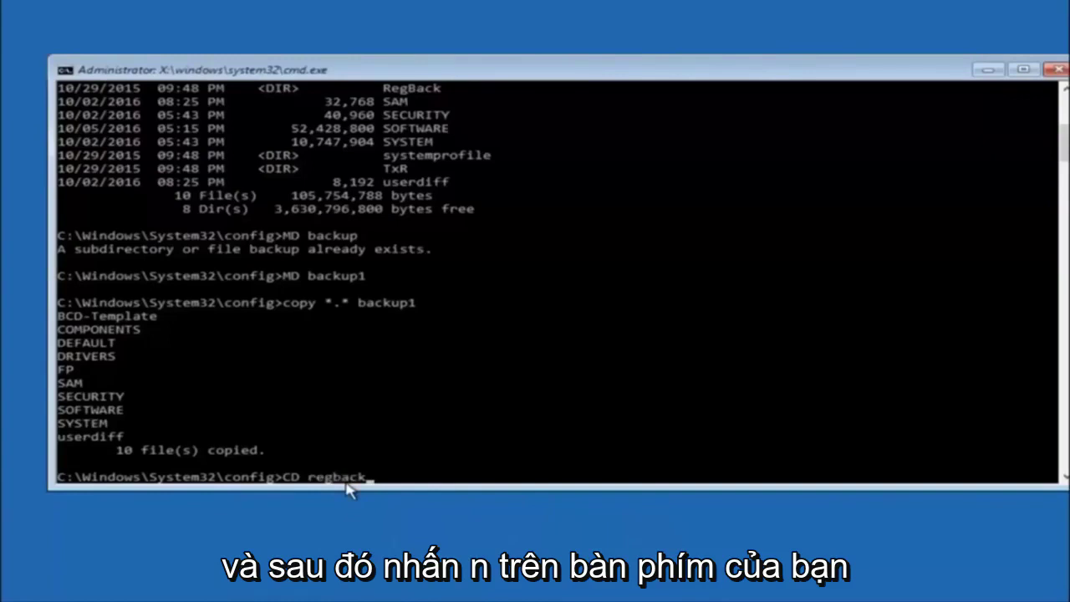
pyautogui.press('Return')
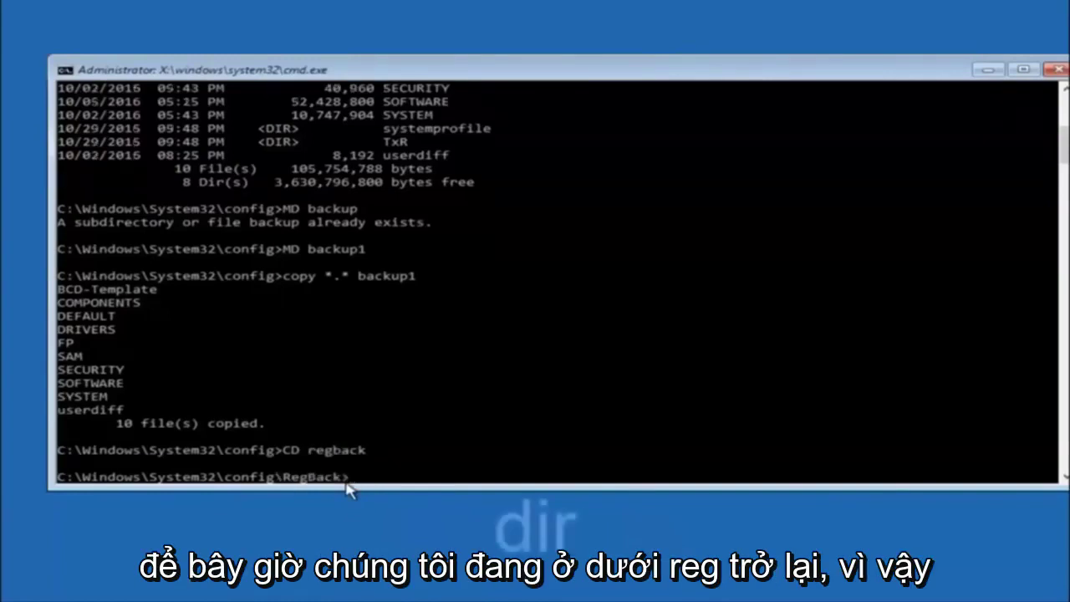
pyautogui.write('dir')
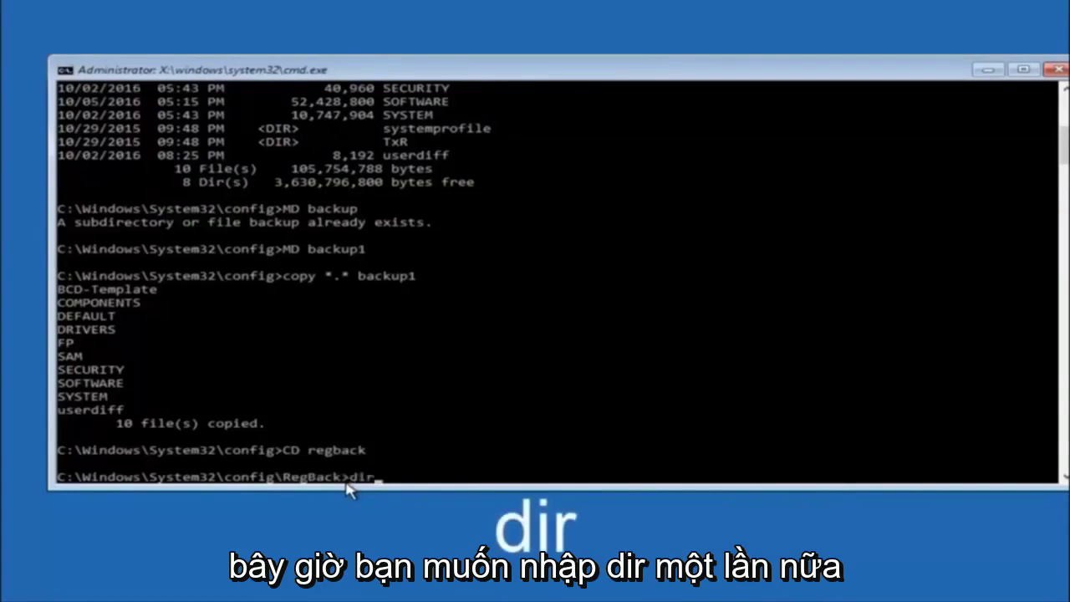
pyautogui.press('Return')
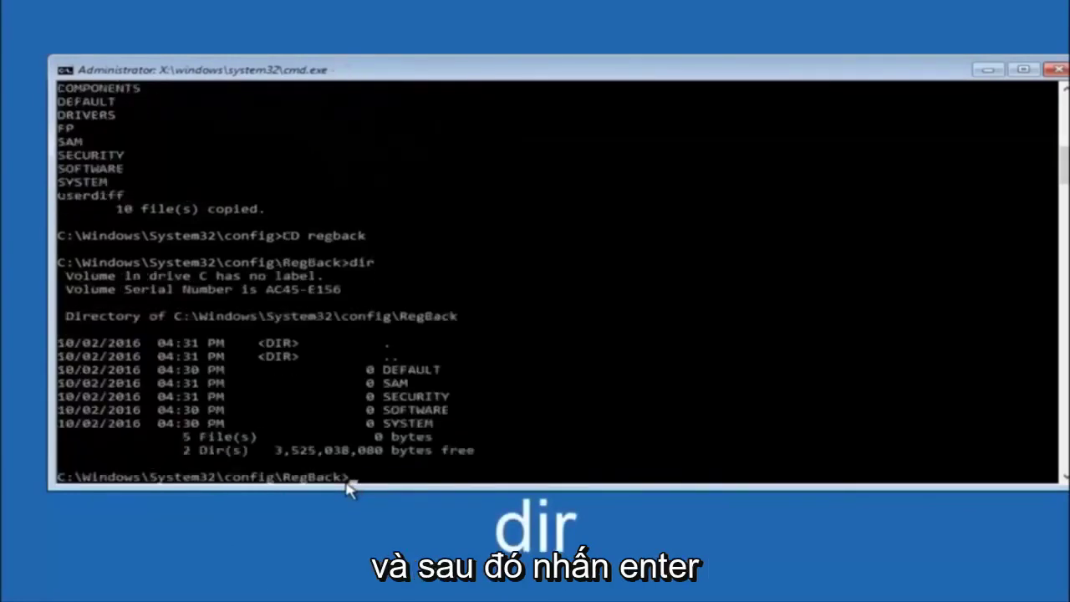
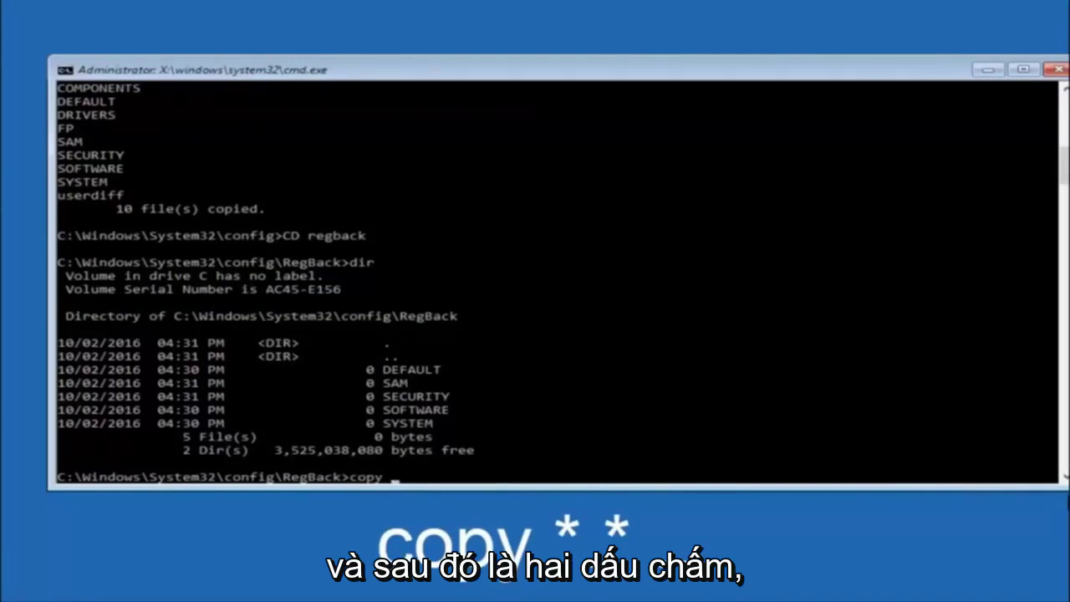
# Step: Copy all RegBack files into the parent config folder with copy *.* .., overwrite all with A, and close Command Prompt
pyautogui.click(396, 477)
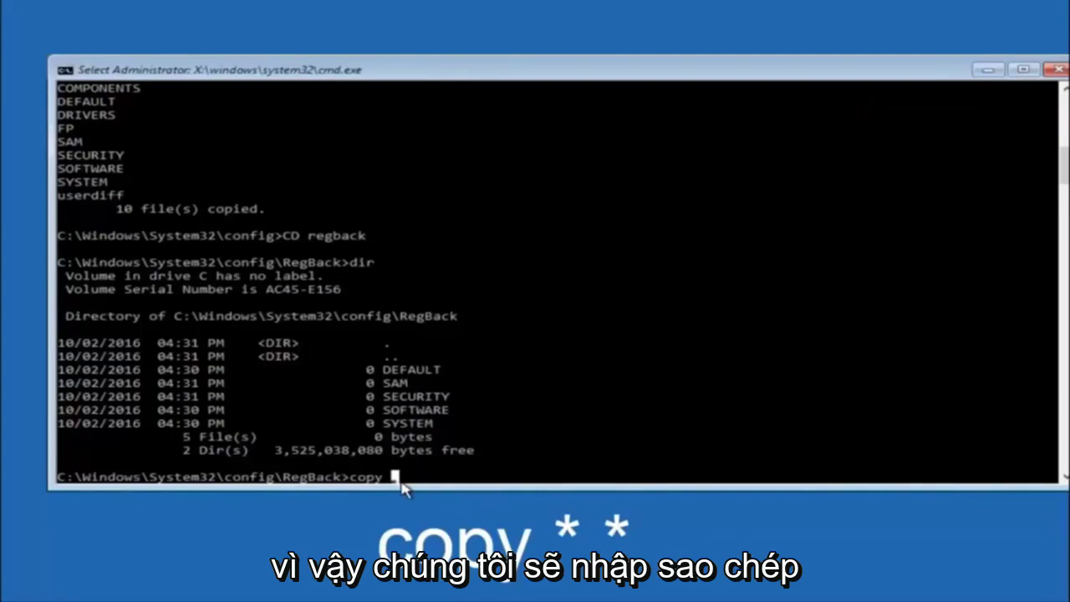
pyautogui.write('*.')
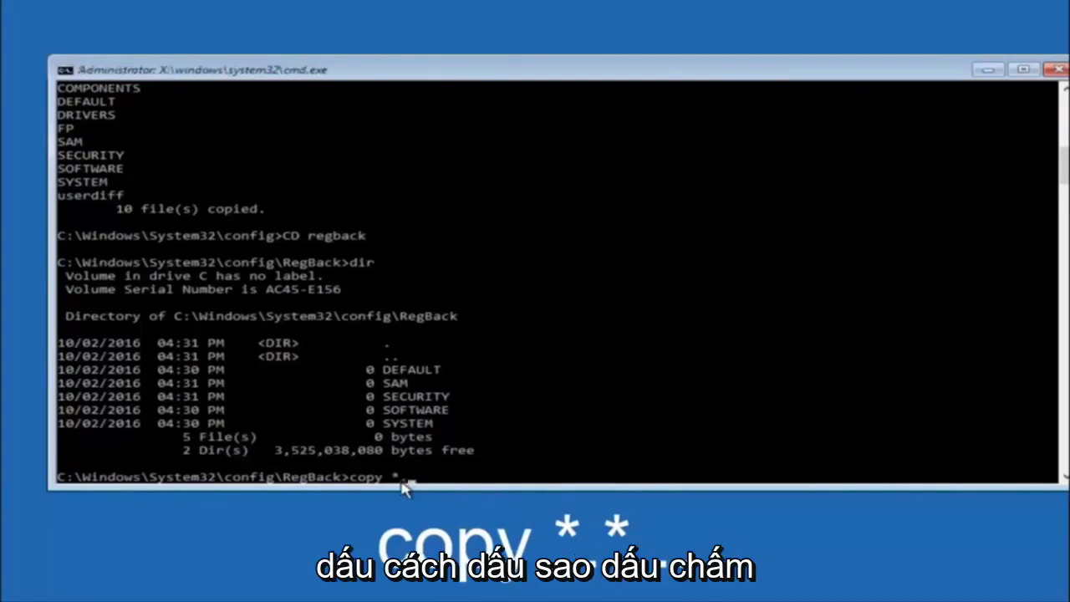
pyautogui.write('*')
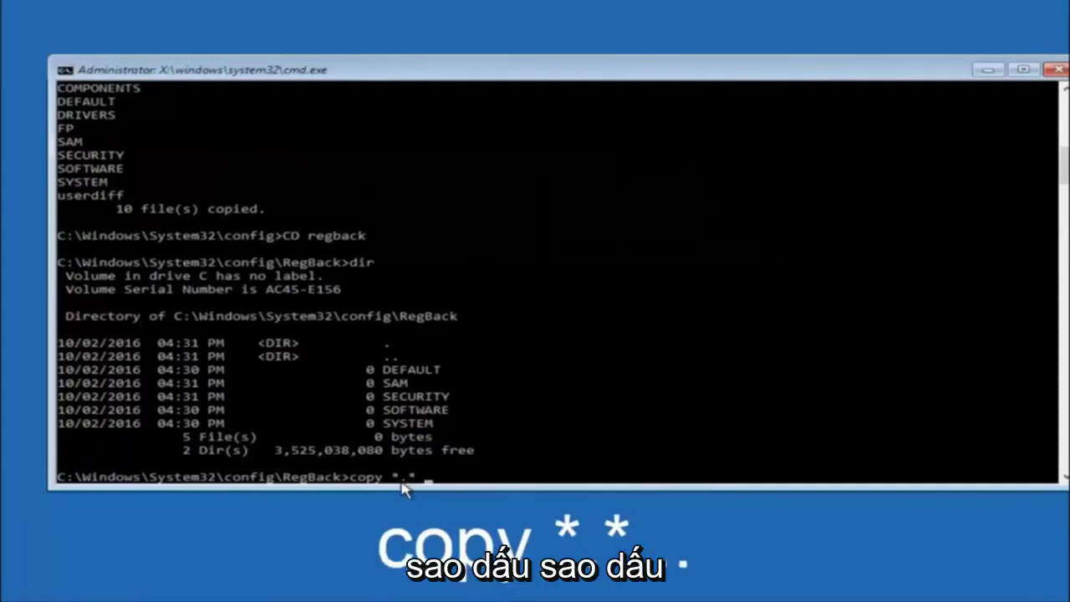
pyautogui.write(' ..')
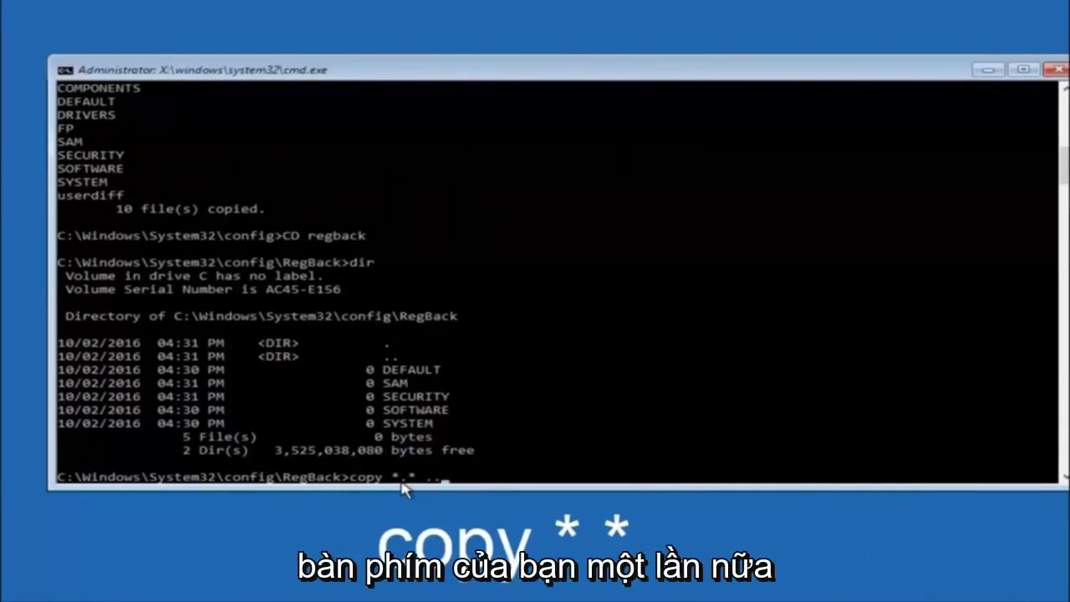
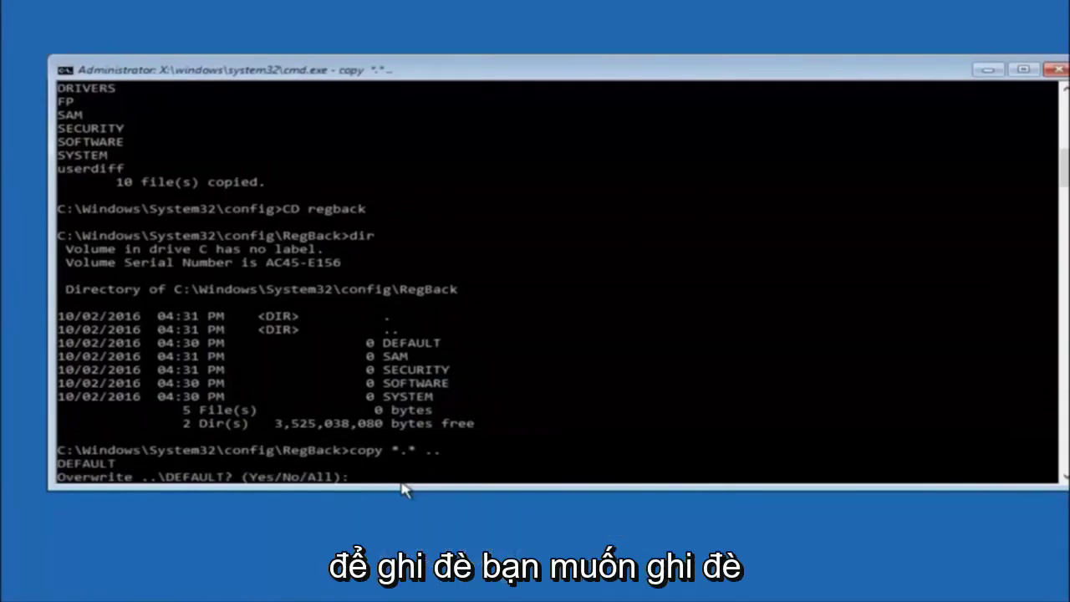
pyautogui.write('A')
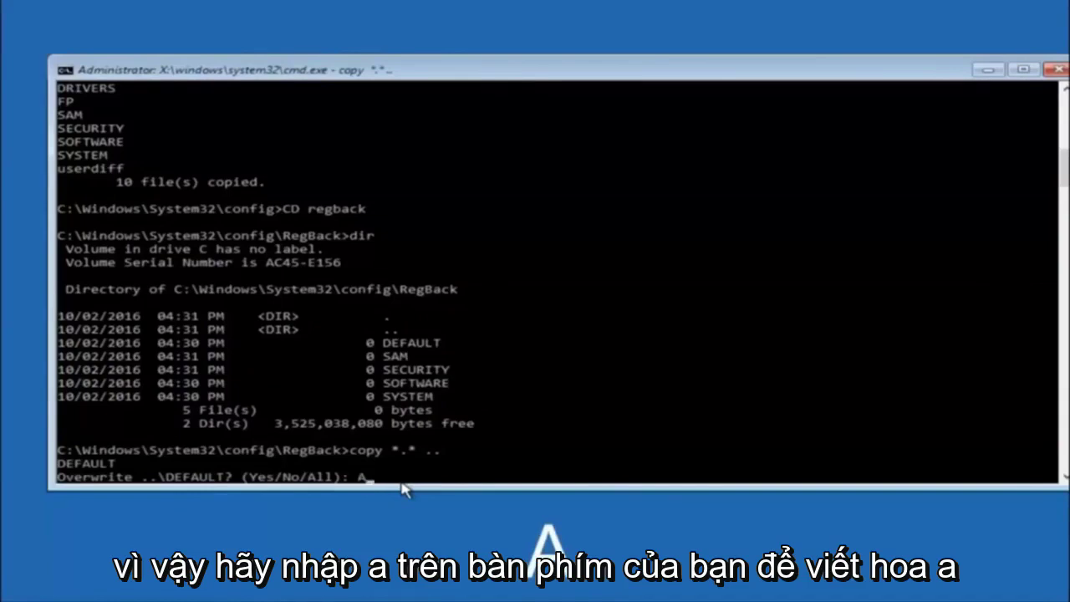
pyautogui.press('Return')
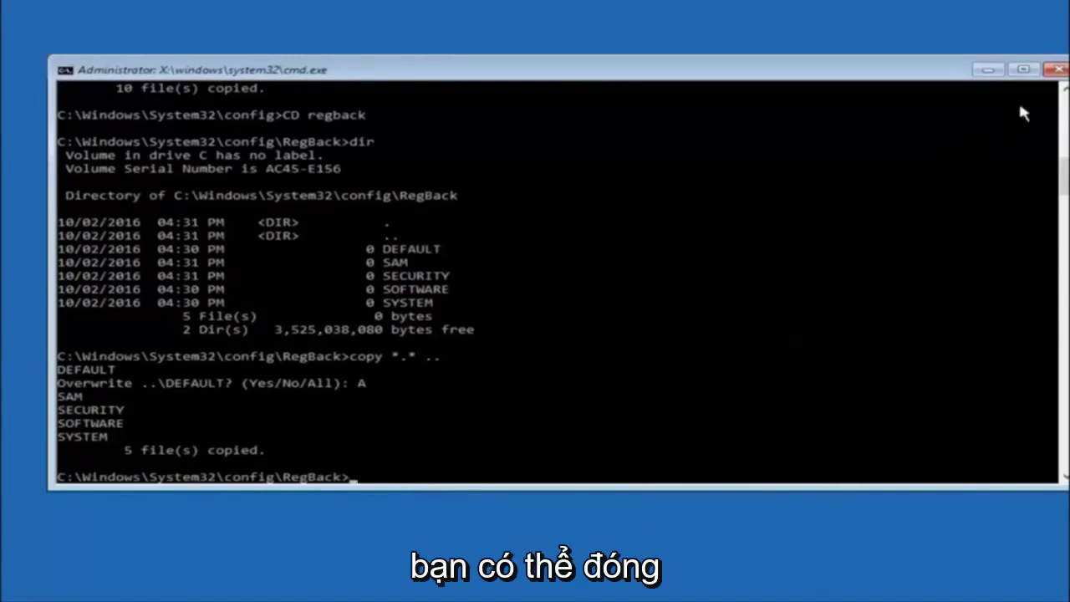
pyautogui.click(1056, 70)
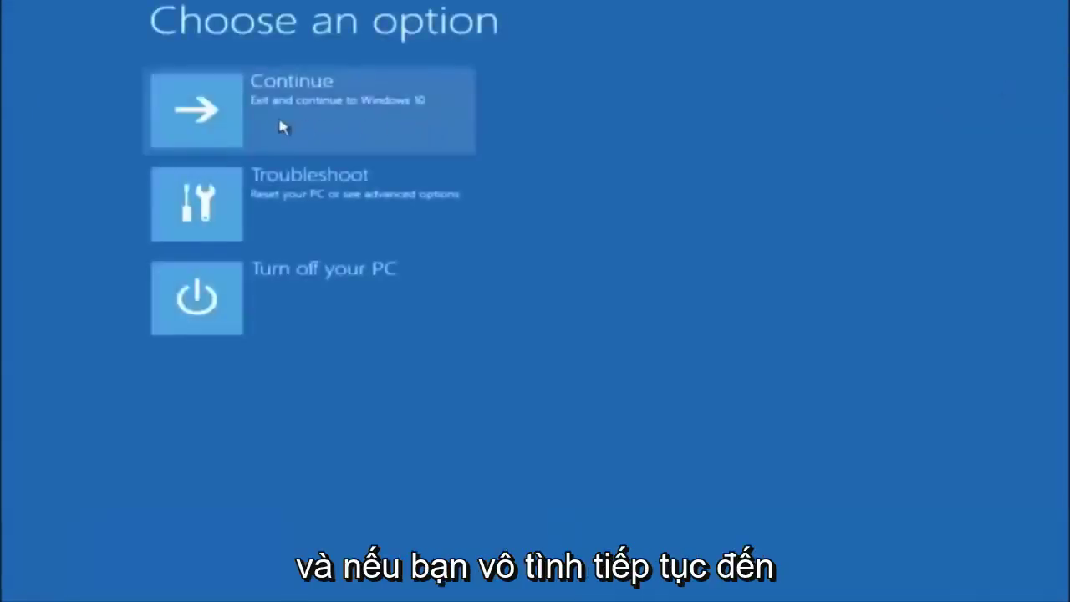